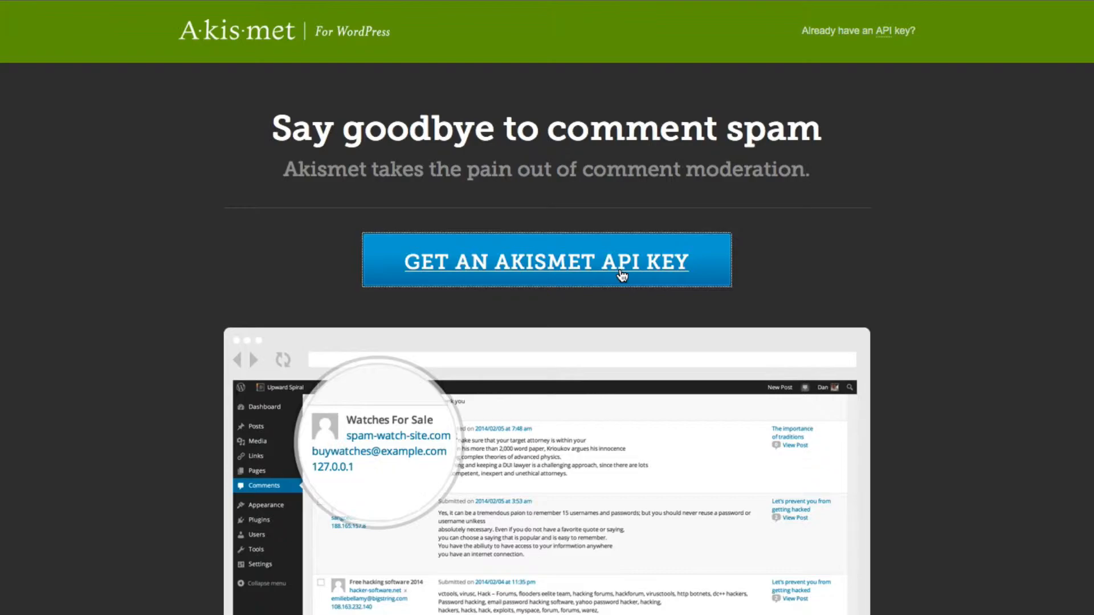
Step: Begin the Akismet API key signup from the Get an Akismet API key link
click(622, 274)
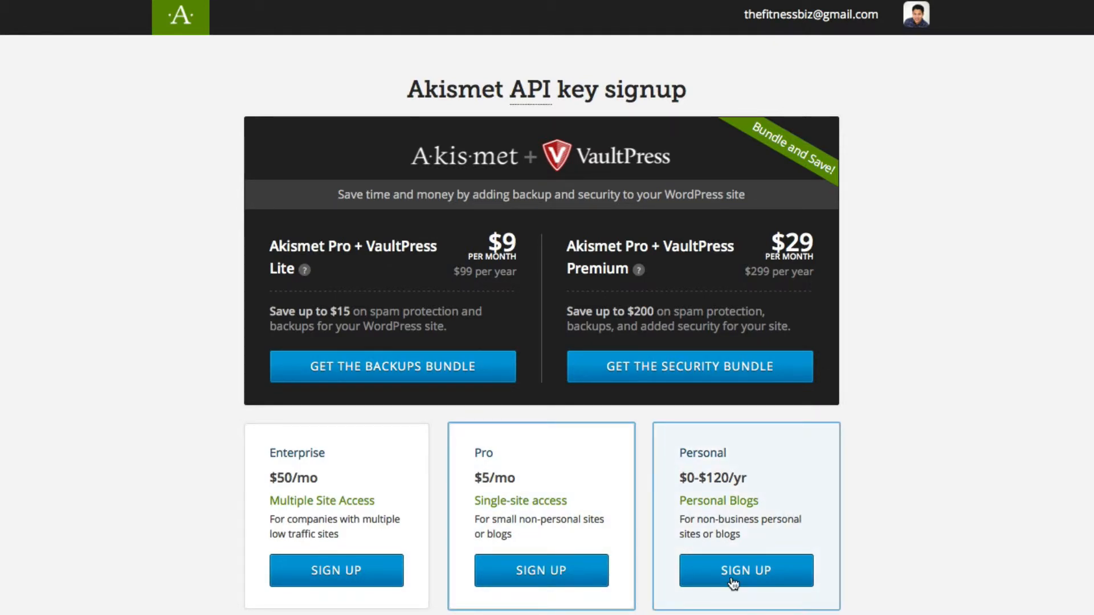
Step: Choose the Personal plan at a $0 yearly contribution and enter first and last names
click(732, 581)
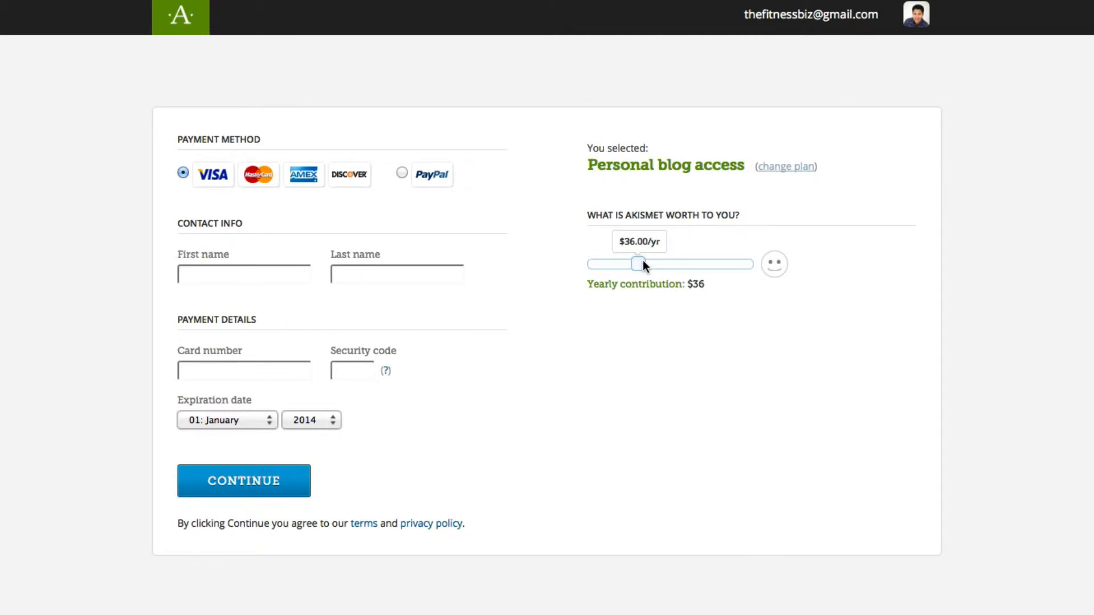
mouse_move(643, 266)
mouse_down()
mouse_move(726, 267)
mouse_move(570, 268)
mouse_up()
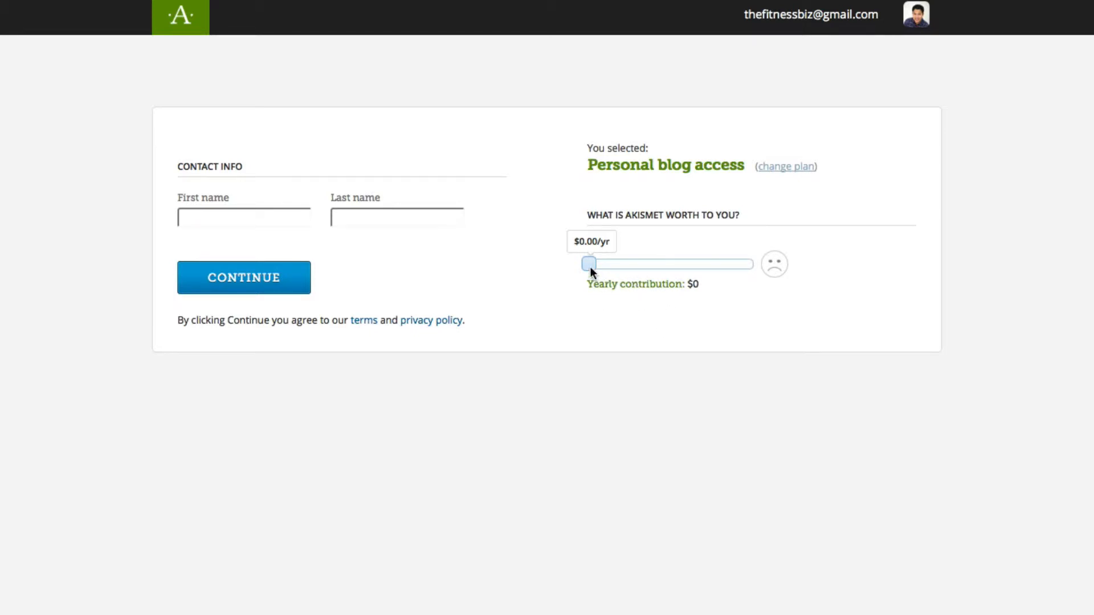
click(242, 222)
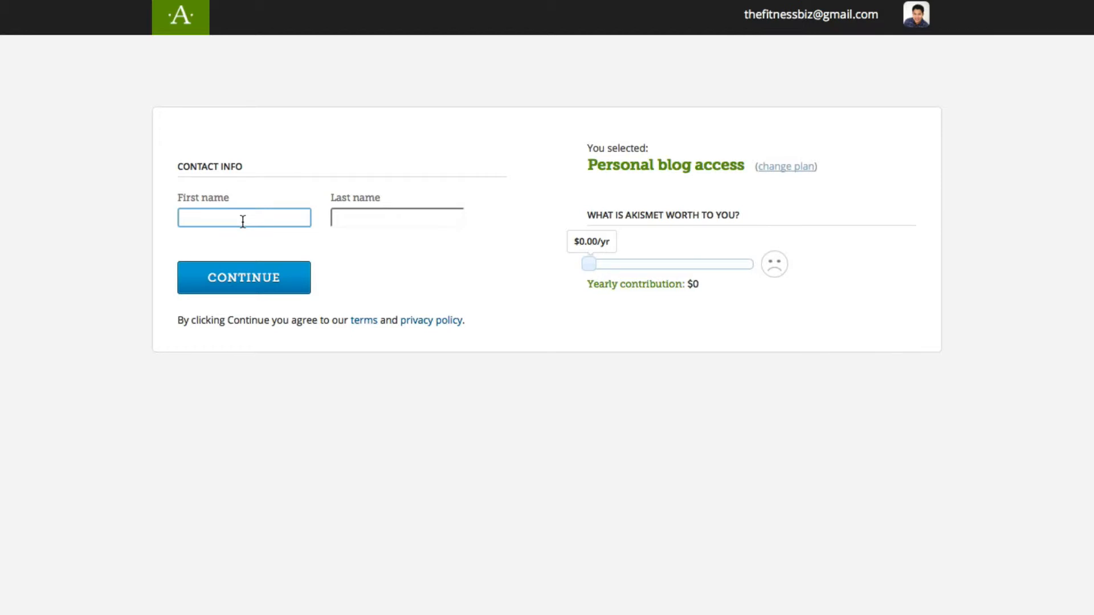
text(Huy)
key(Tab)
text(Tran)
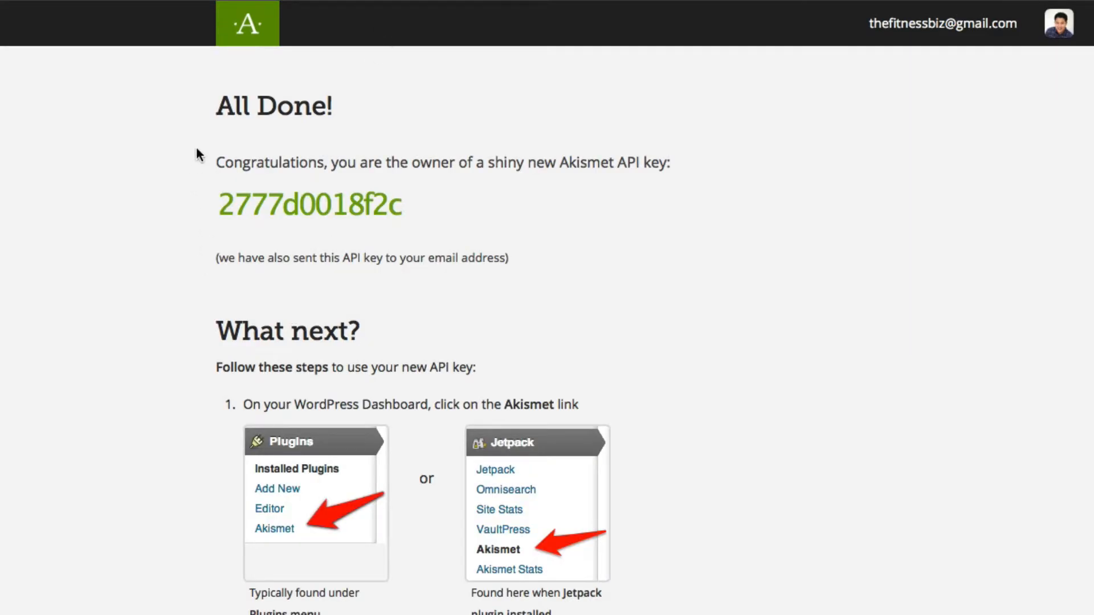
Step: Copy the newly issued Akismet API key to the clipboard
click(223, 205)
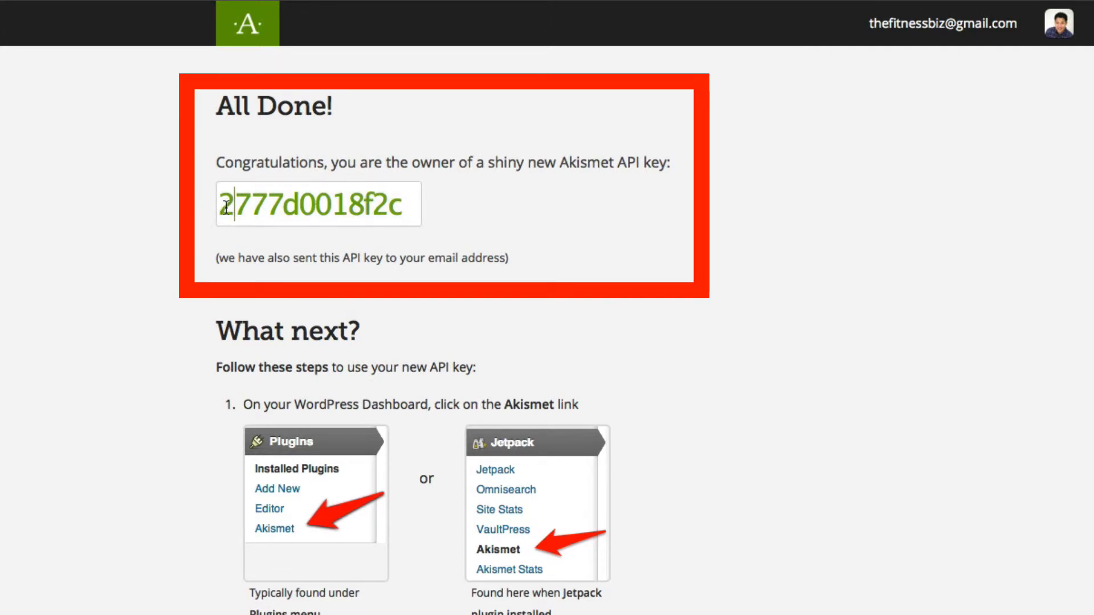
double_click(224, 205)
right_click(296, 209)
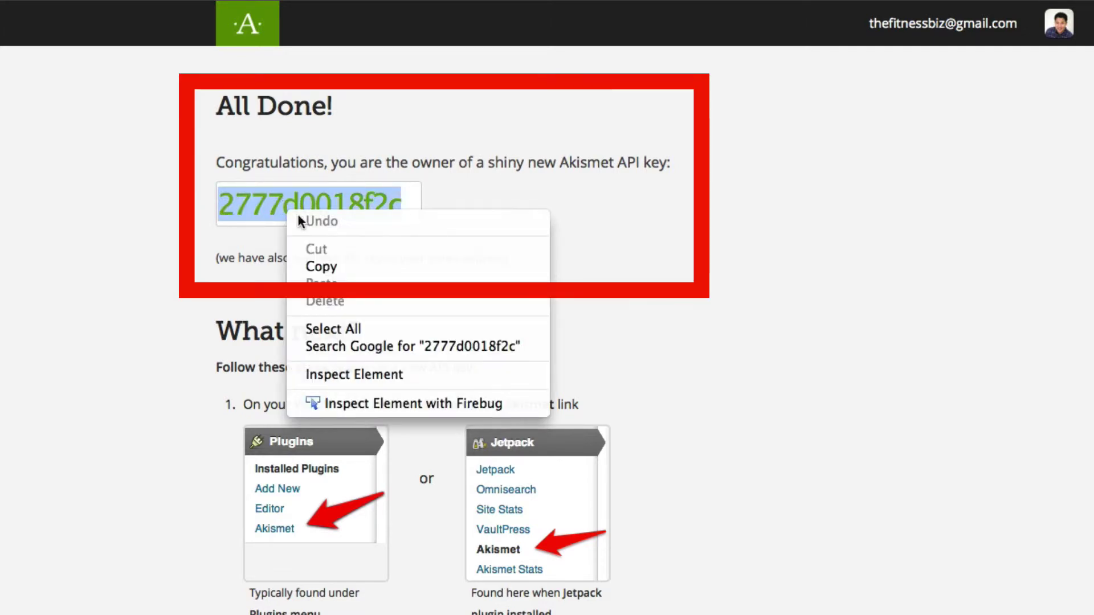
click(320, 263)
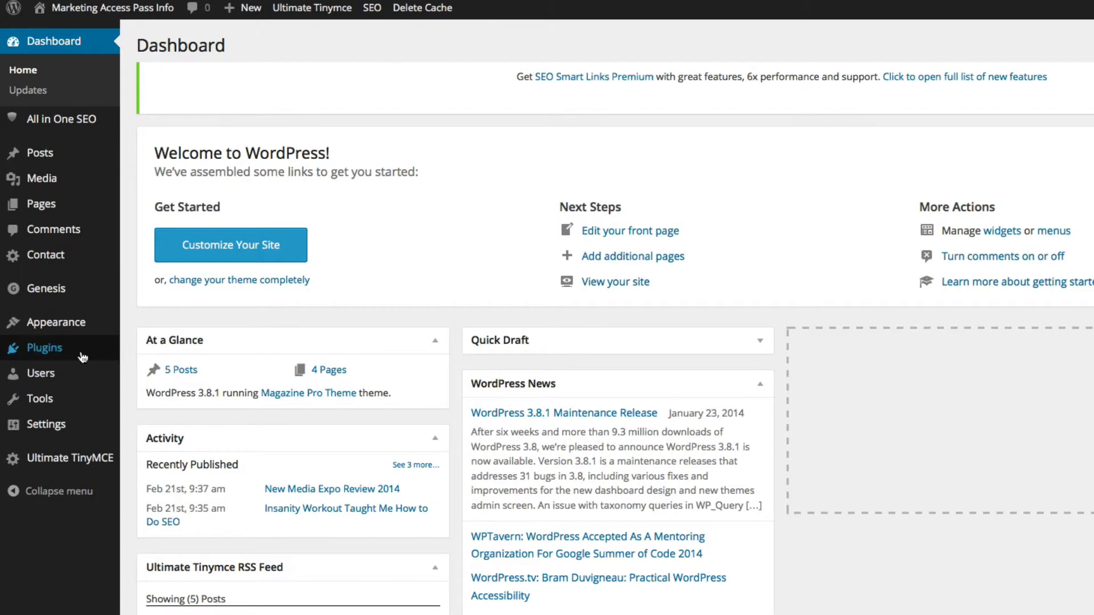
mouse_move(45, 348)
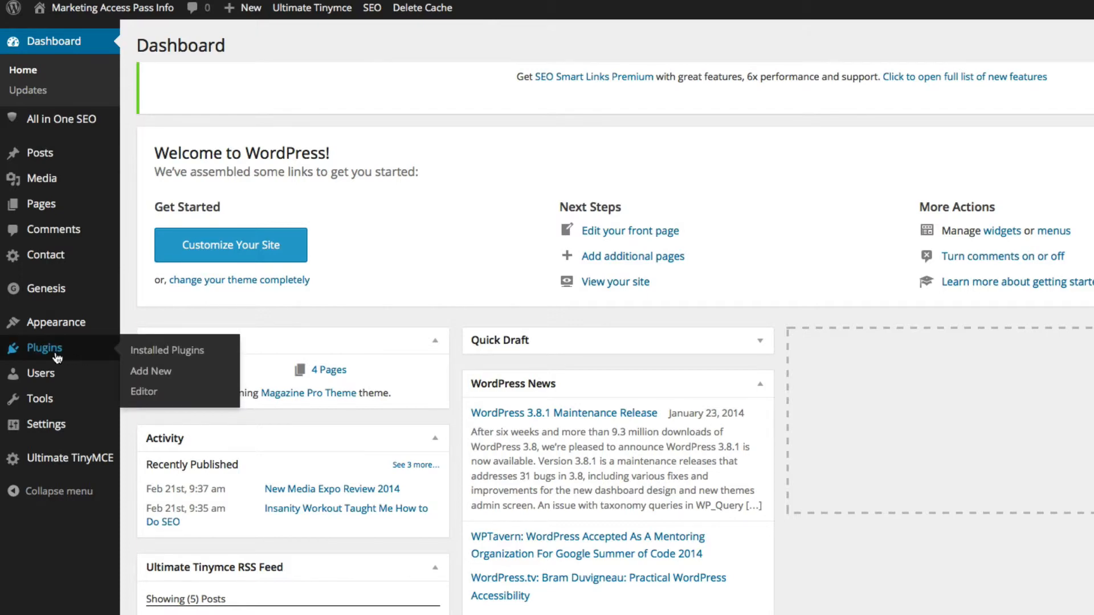
Step: Activate Akismet from Installed Plugins and go to its settings page
click(57, 357)
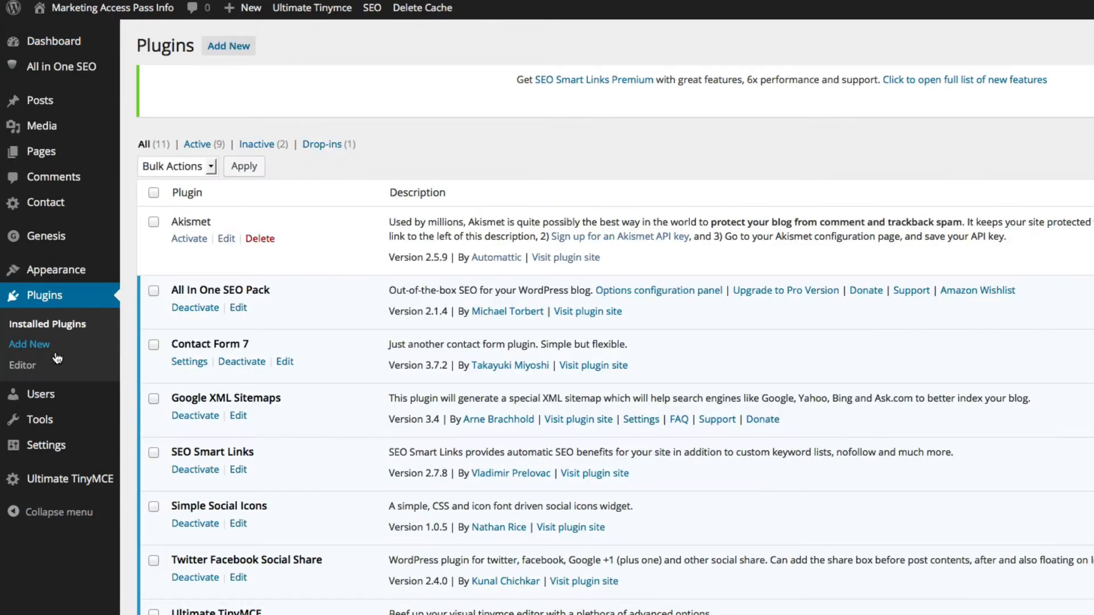
click(190, 238)
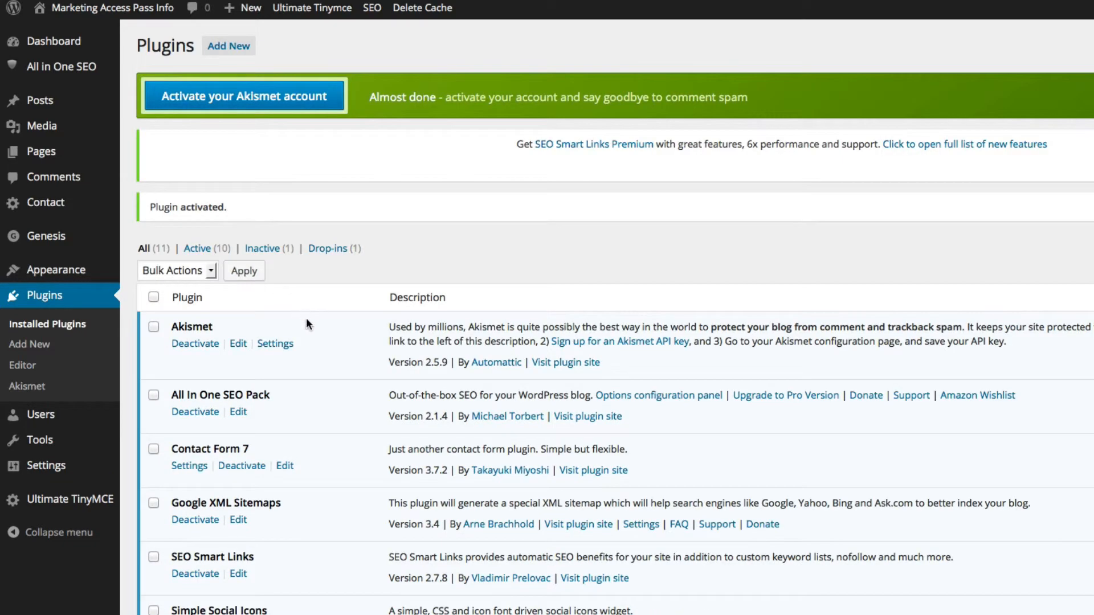
click(275, 344)
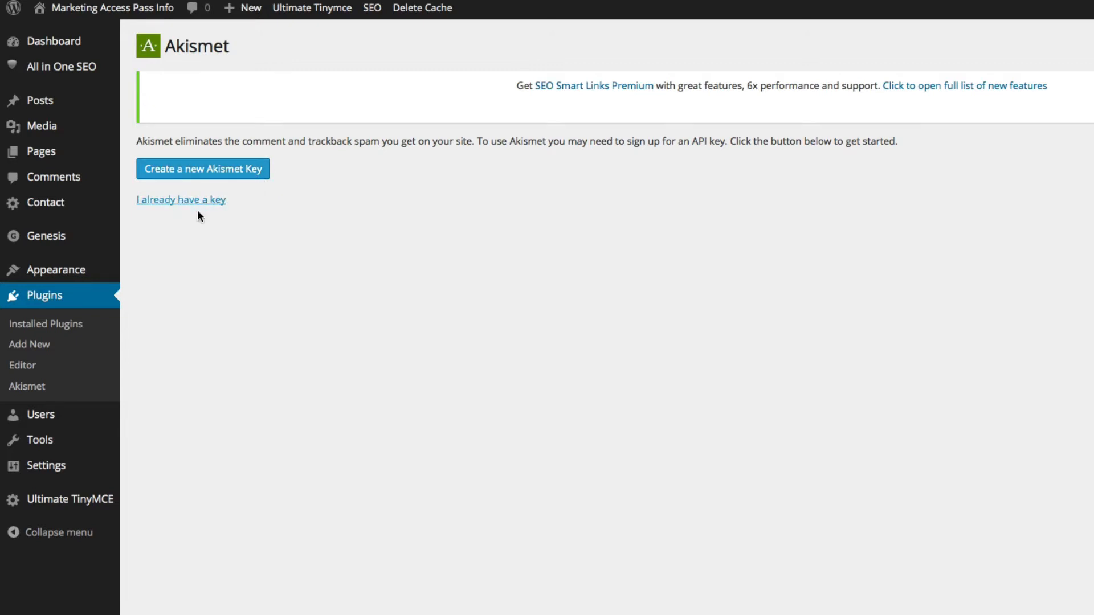
Step: Paste the copied key into the API Key field via 'I already have a key' and save it as Valid
click(183, 205)
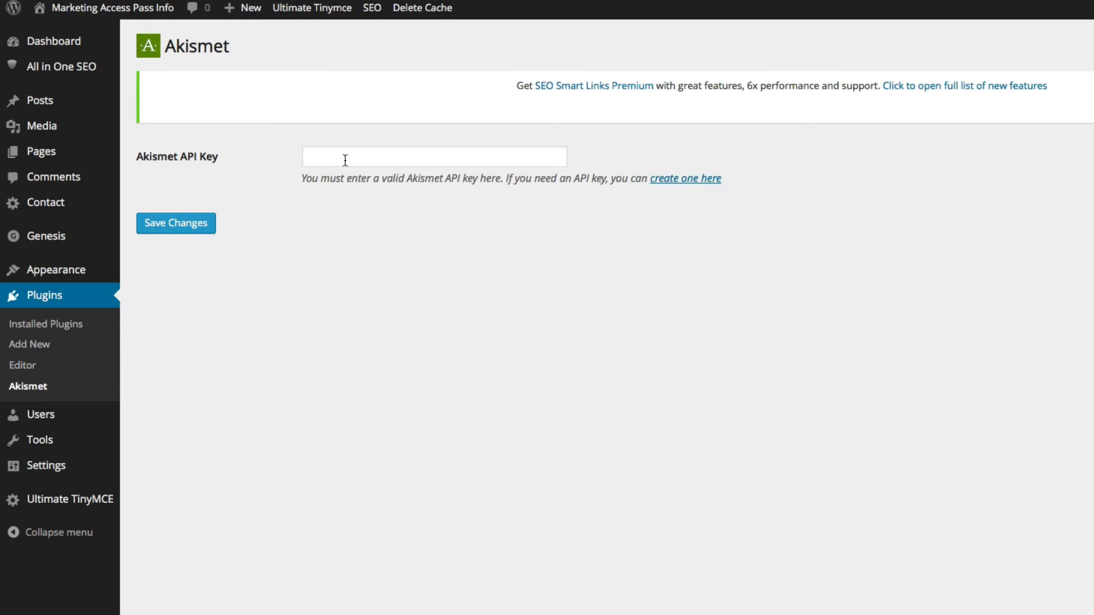
right_click(344, 160)
click(367, 222)
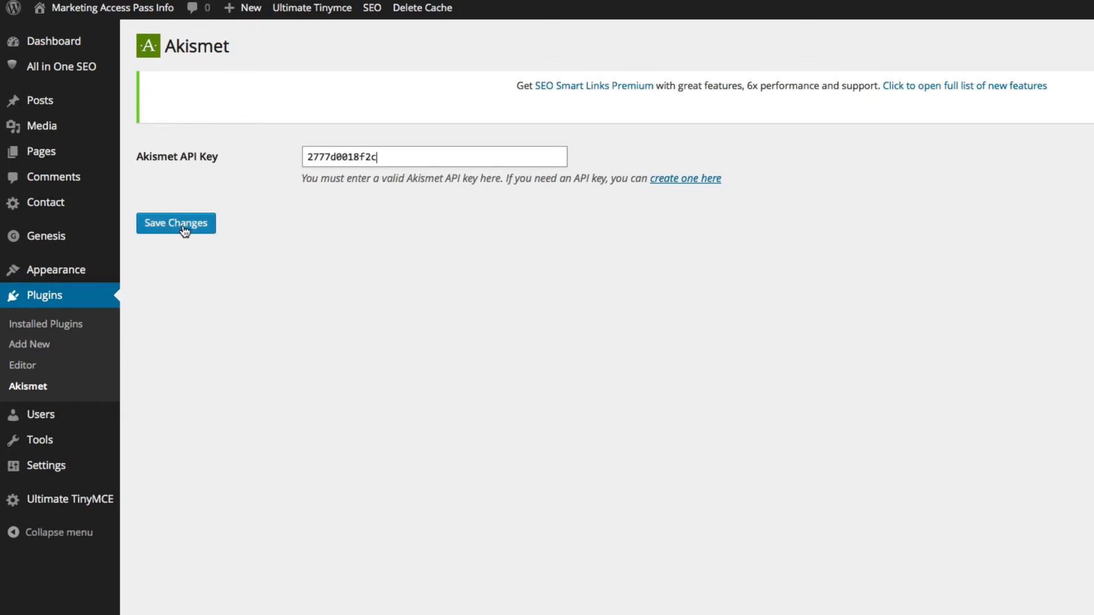
click(184, 230)
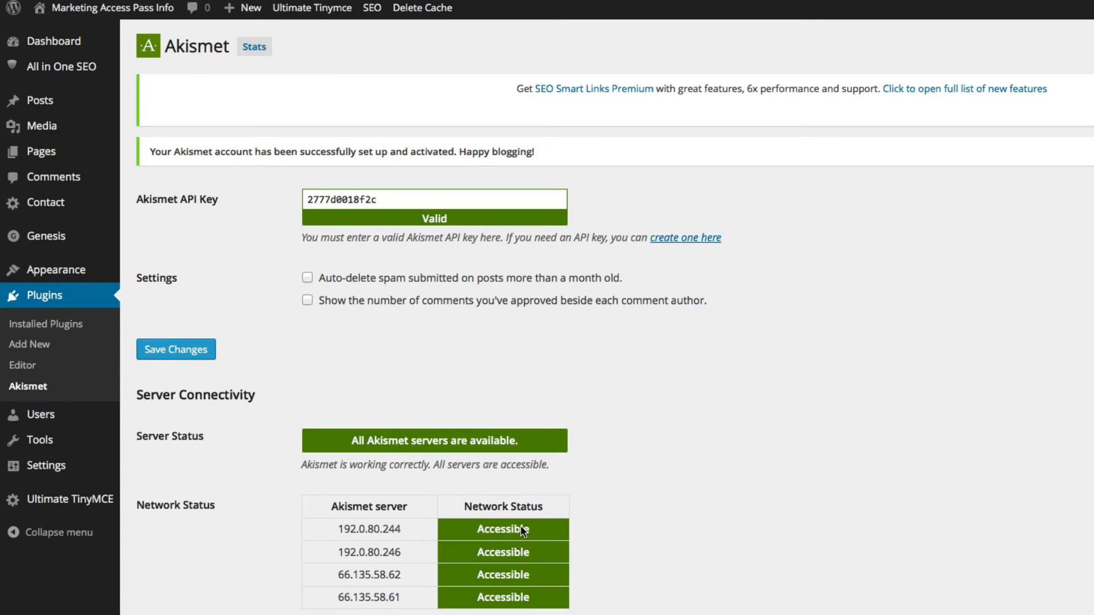
scroll(630, 589, down, 1)
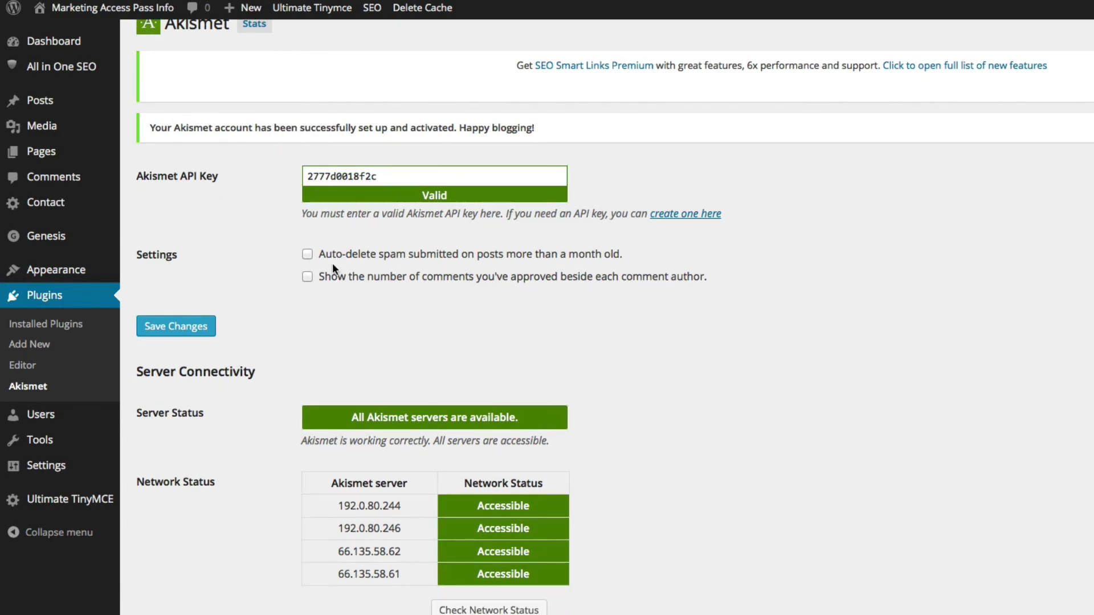
scroll(332, 263, up, 1)
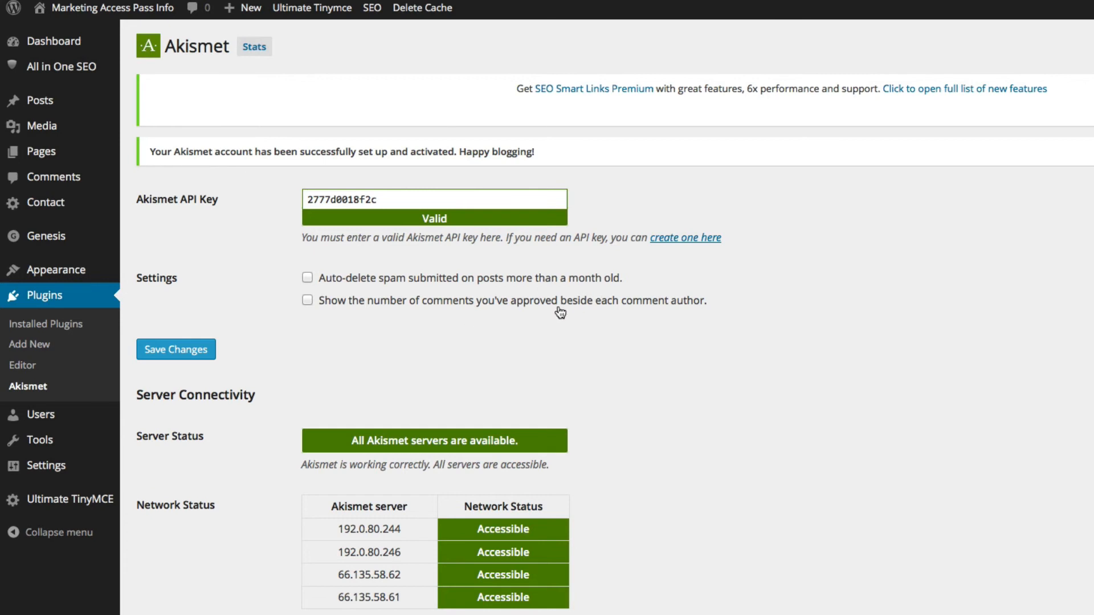
Step: Tick 'Auto-delete spam submitted on posts more than a month old'
click(307, 279)
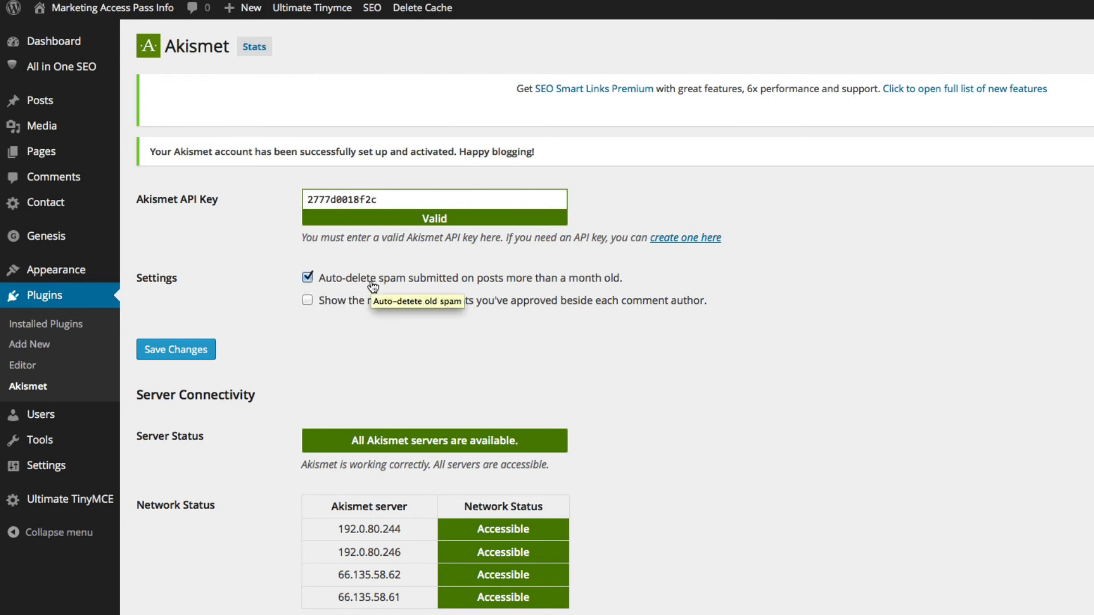